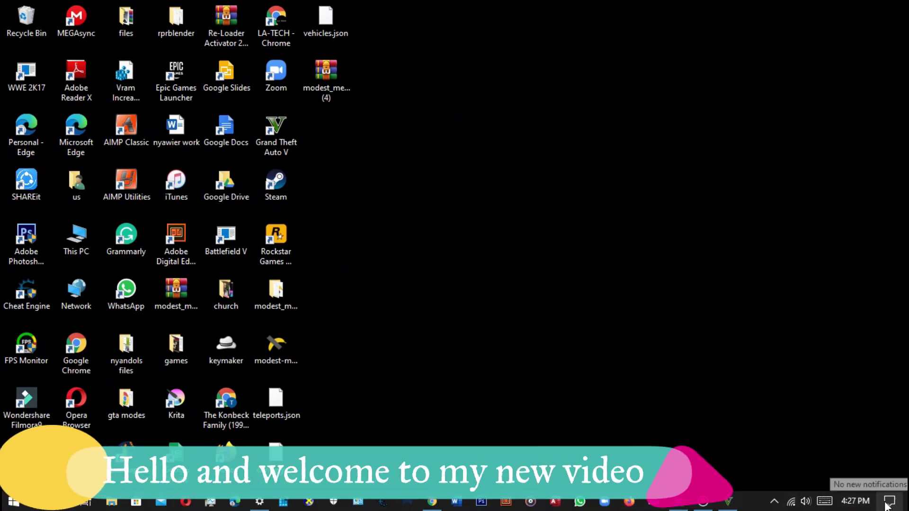
Open Settings, maximize and restore it, then minimize it and launch Kiddion's Modest Menu from the desktop.
{"action": "left_click", "coordinate": [258, 503]}
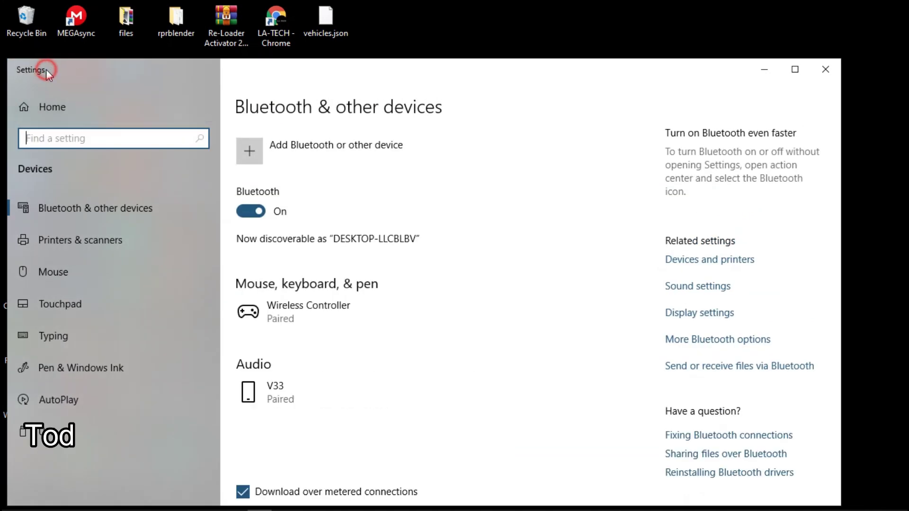
{"action": "double_click", "coordinate": [46, 69]}
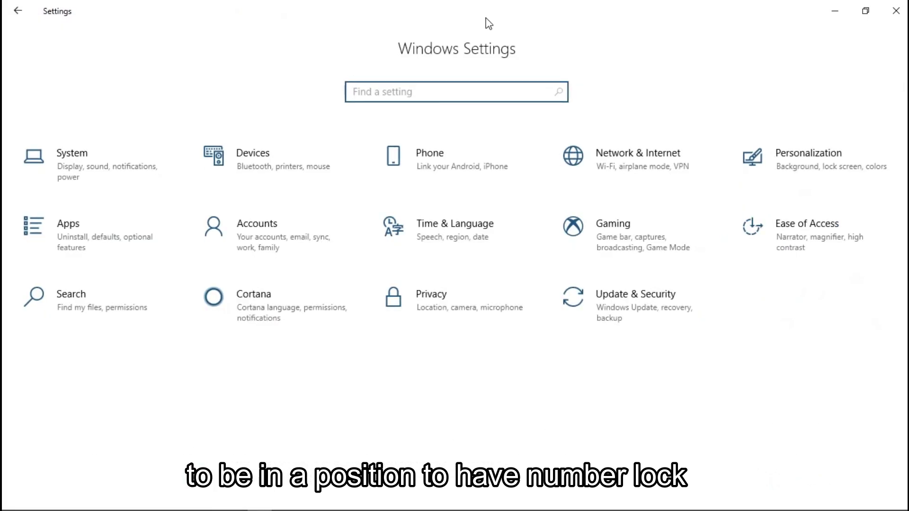
{"action": "left_click_drag", "start_coordinate": [486, 21], "coordinate": [483, 125]}
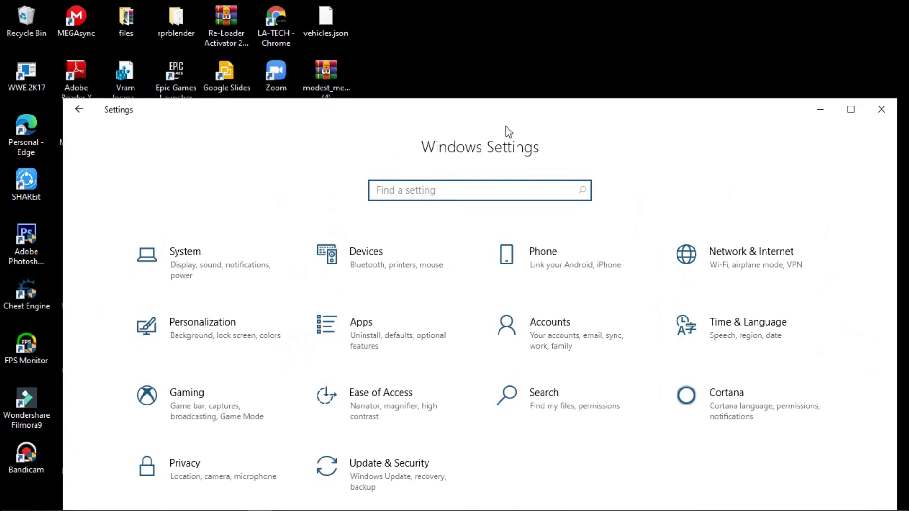
{"action": "left_click", "coordinate": [820, 108]}
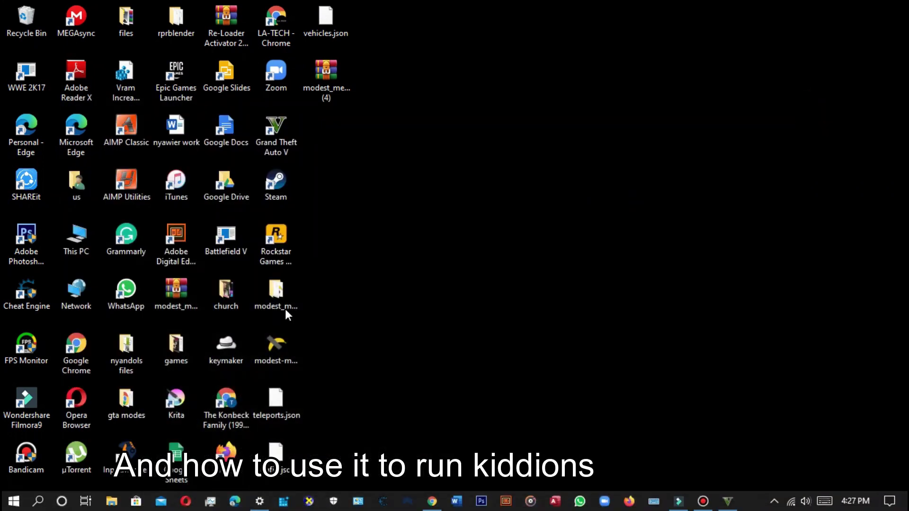
{"action": "left_click", "coordinate": [288, 337]}
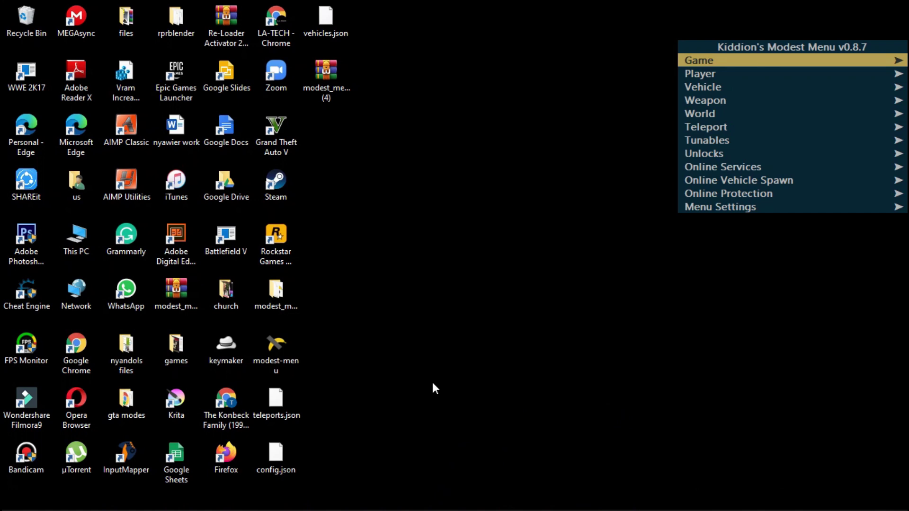
{"action": "mouse_move", "coordinate": [104, 509]}
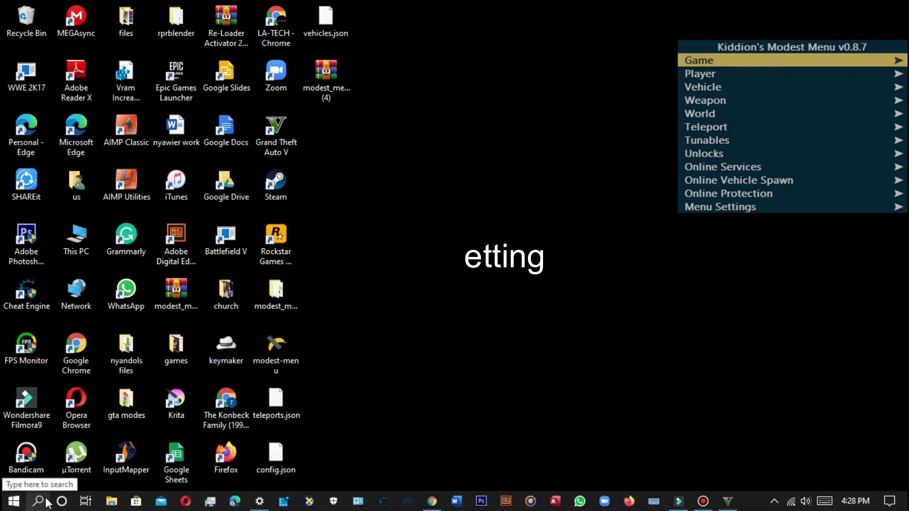
Reopen Settings at Ease of Access and scroll the page and left pane down to Interaction.
{"action": "left_click", "coordinate": [268, 503]}
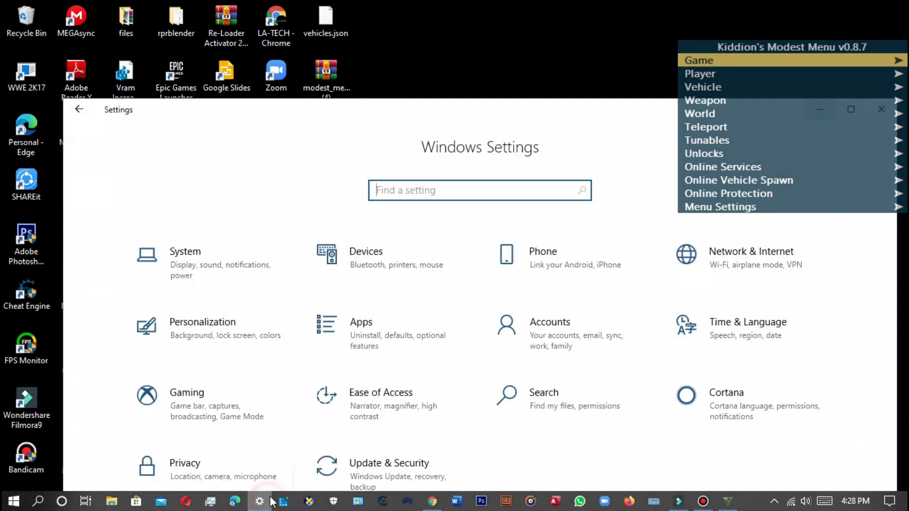
{"action": "left_click", "coordinate": [402, 398]}
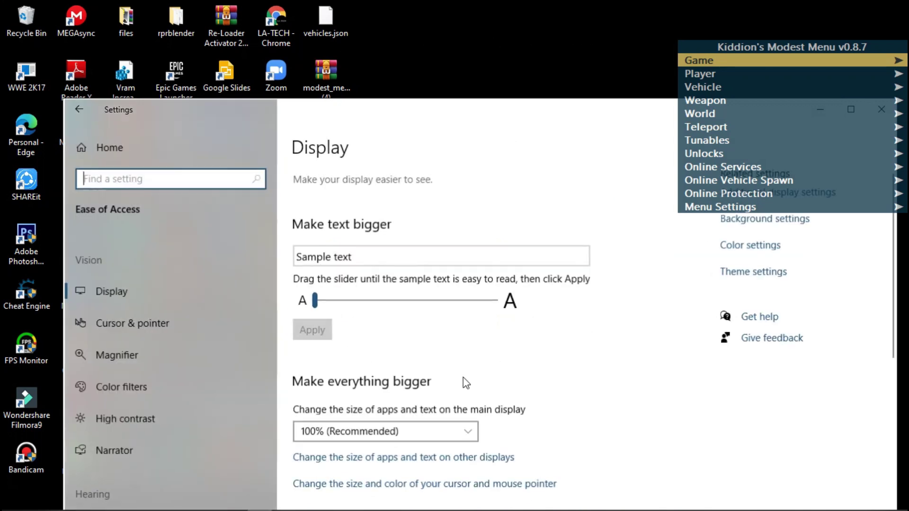
{"action": "left_click", "coordinate": [892, 277]}
{"action": "left_click_drag", "start_coordinate": [892, 276], "coordinate": [862, 432]}
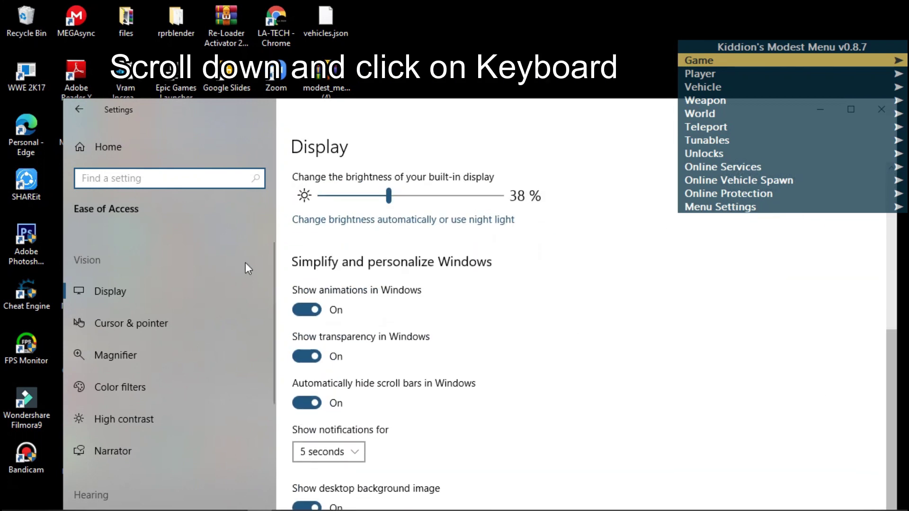
{"action": "left_click_drag", "start_coordinate": [274, 262], "coordinate": [239, 406]}
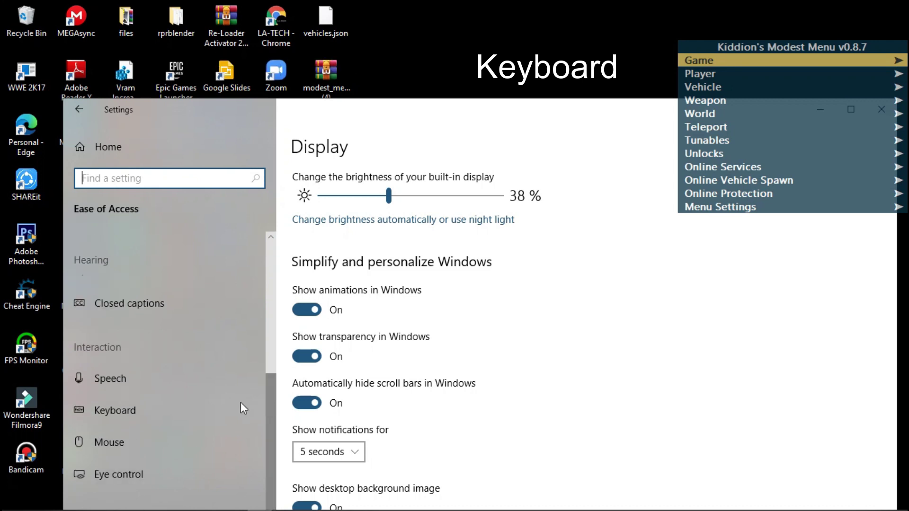
Switch on 'Use the On-Screen Keyboard' on the Keyboard page and move Settings up and left.
{"action": "left_click", "coordinate": [122, 410]}
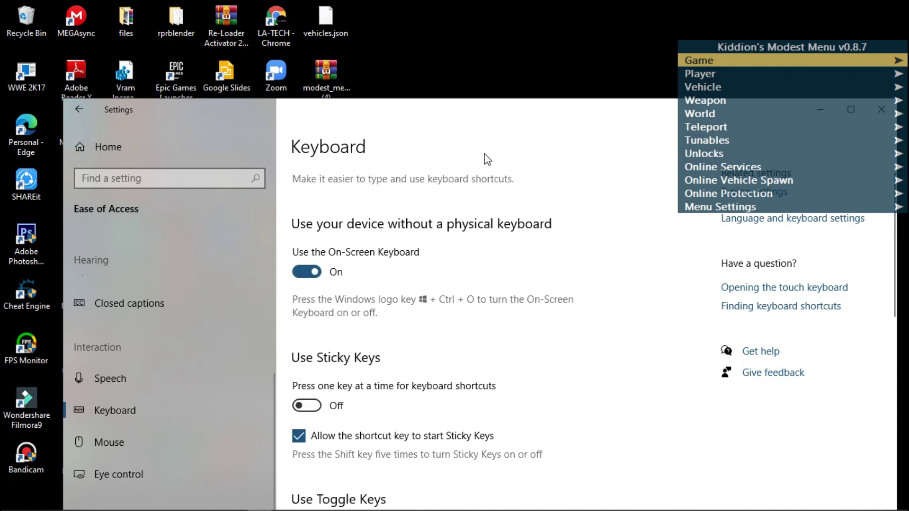
{"action": "left_click_drag", "start_coordinate": [481, 124], "coordinate": [230, 94]}
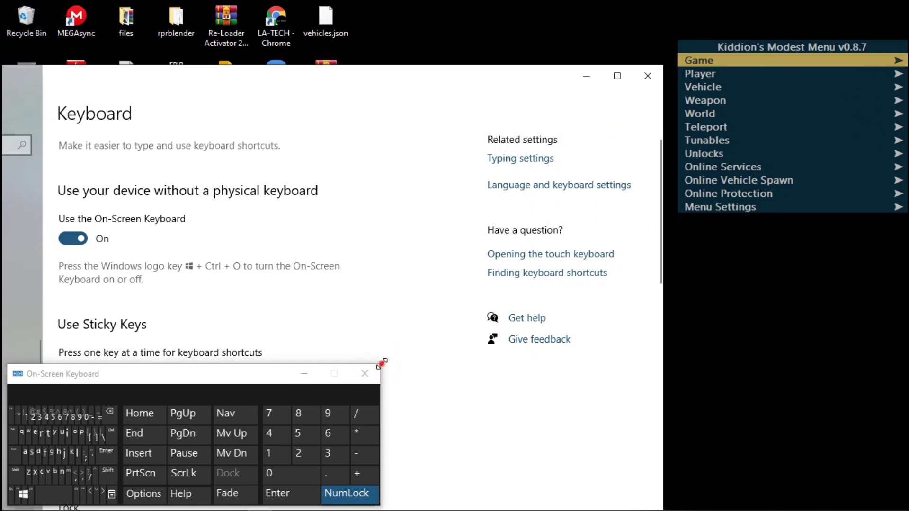
Drag the On-Screen Keyboard's top-right corner up and right so its full layout shows.
{"action": "left_click_drag", "start_coordinate": [383, 363], "coordinate": [648, 295]}
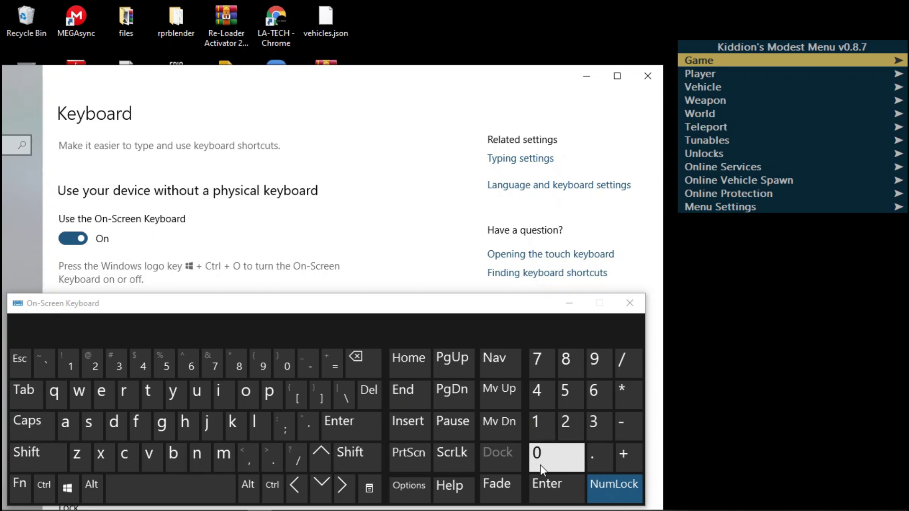
{"action": "key", "text": "KP_0"}
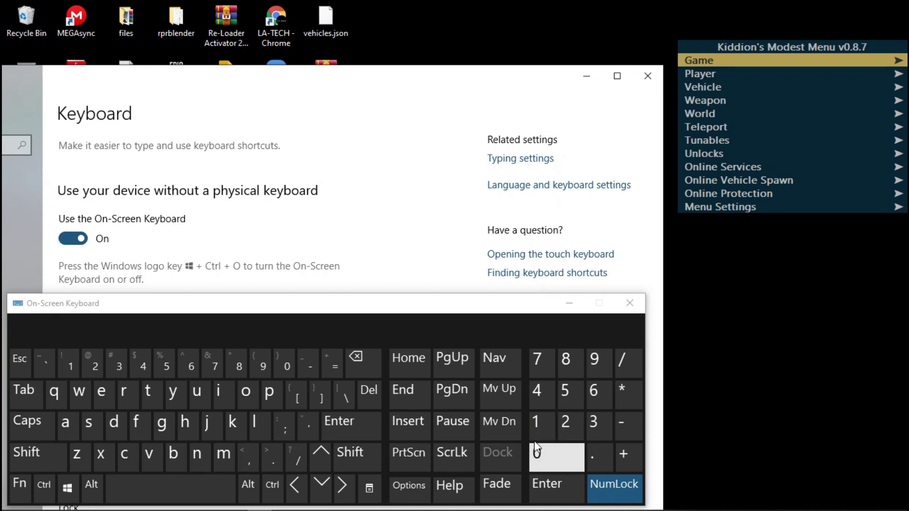
Tick 'Turn on numeric key pad' in On-Screen Keyboard Options and confirm with OK.
{"action": "left_click", "coordinate": [408, 497]}
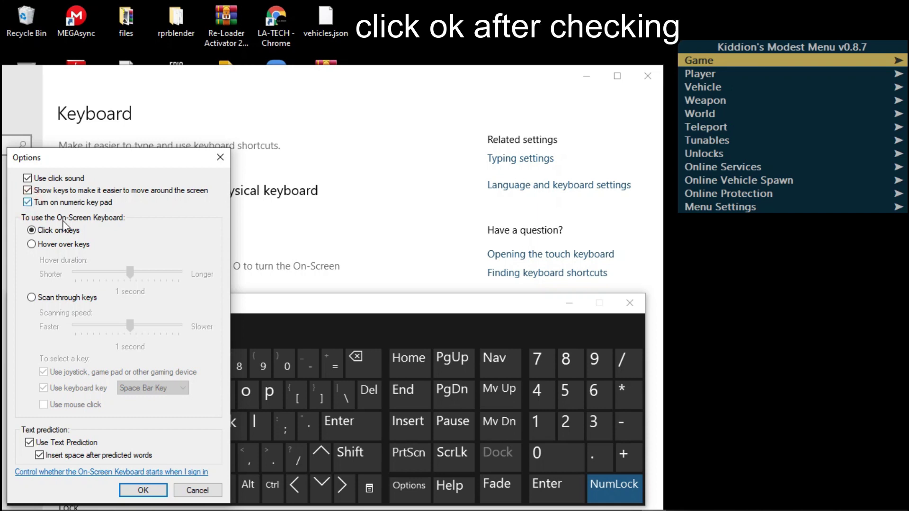
{"action": "left_click", "coordinate": [131, 492]}
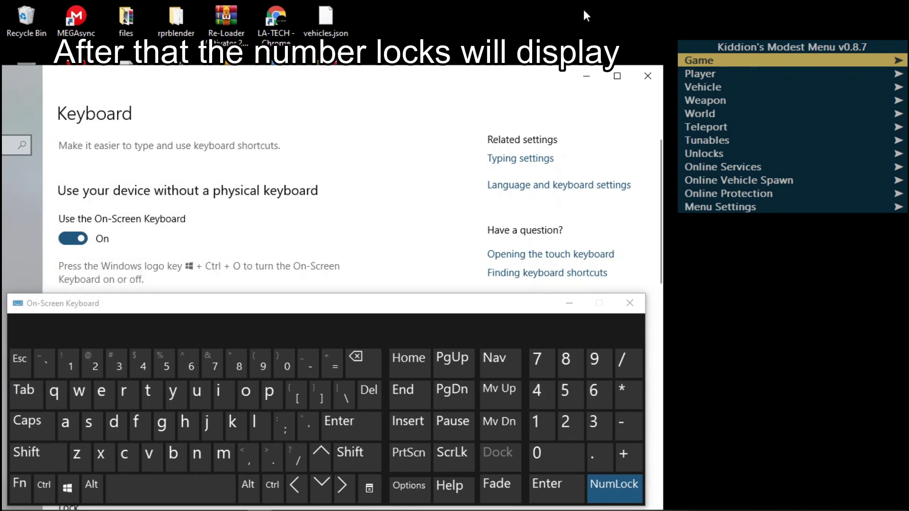
Close Settings and return focus to the desktop so numpad keys reach the mod menu.
{"action": "left_click", "coordinate": [647, 77]}
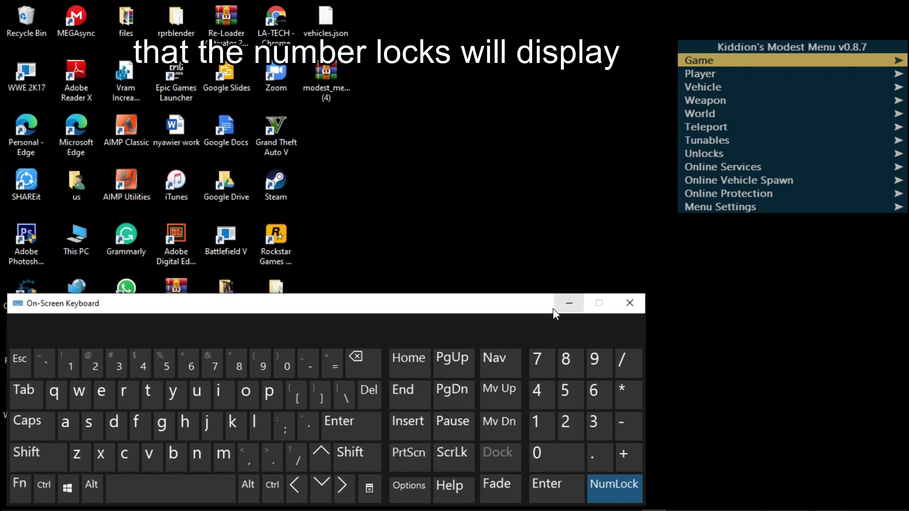
{"action": "left_click", "coordinate": [580, 426]}
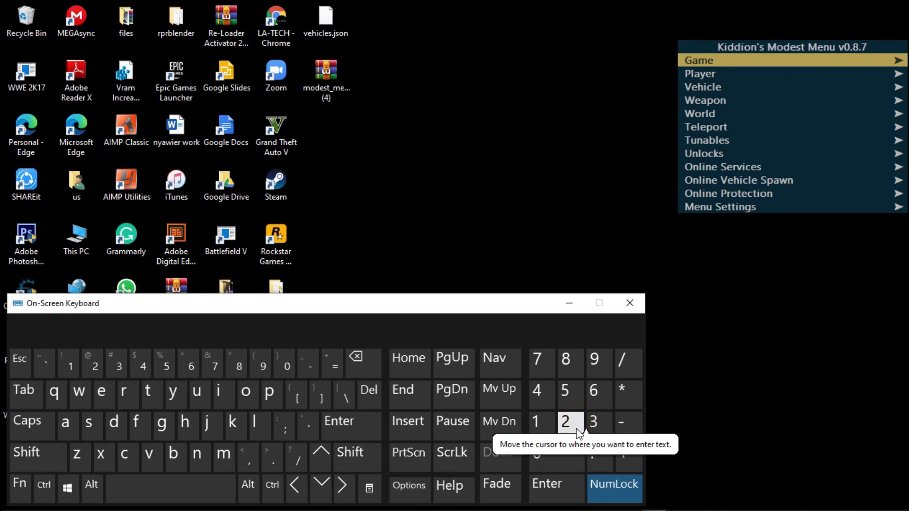
{"action": "left_click", "coordinate": [572, 427]}
{"action": "left_click", "coordinate": [645, 174]}
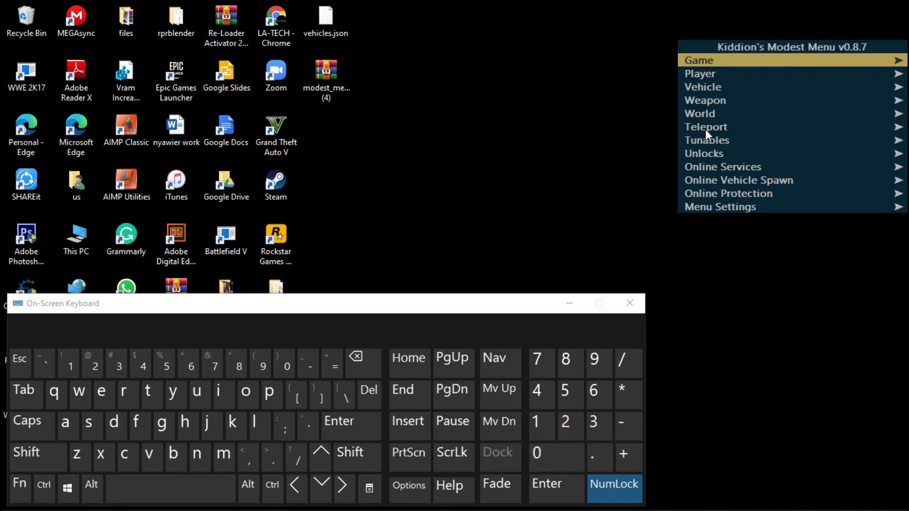
Browse the mod menu with numpad 2 and 8, open the Game submenu, and back out.
{"action": "left_click", "coordinate": [568, 427]}
{"action": "left_click", "coordinate": [568, 426]}
{"action": "left_click", "coordinate": [568, 426]}
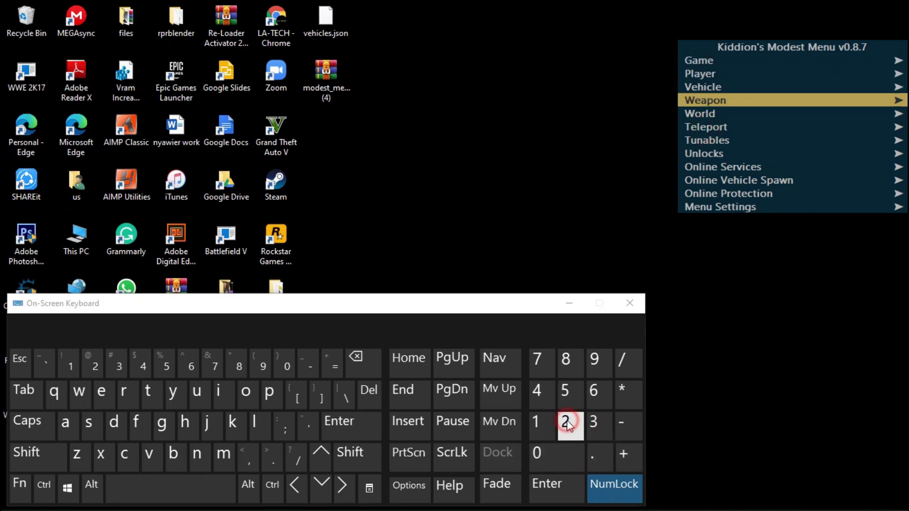
{"action": "left_click", "coordinate": [565, 367]}
{"action": "left_click", "coordinate": [564, 367]}
{"action": "left_click", "coordinate": [564, 368]}
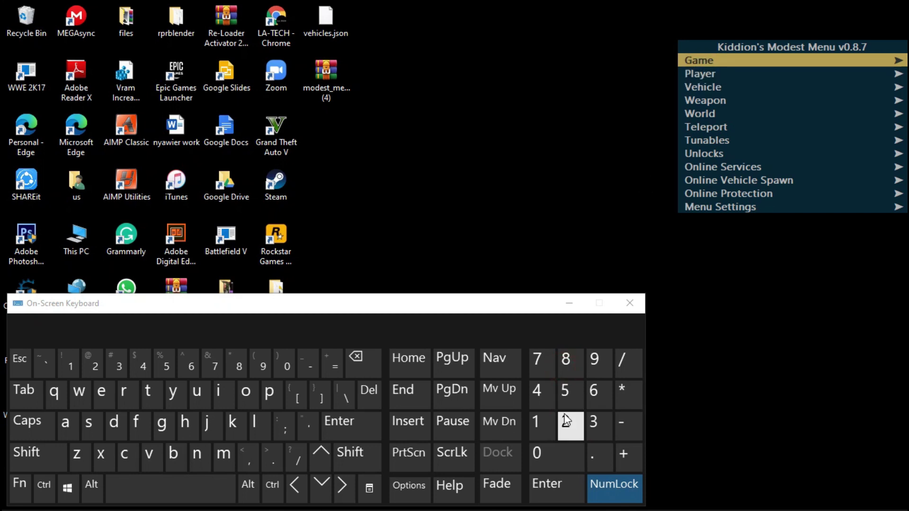
{"action": "left_click", "coordinate": [568, 399]}
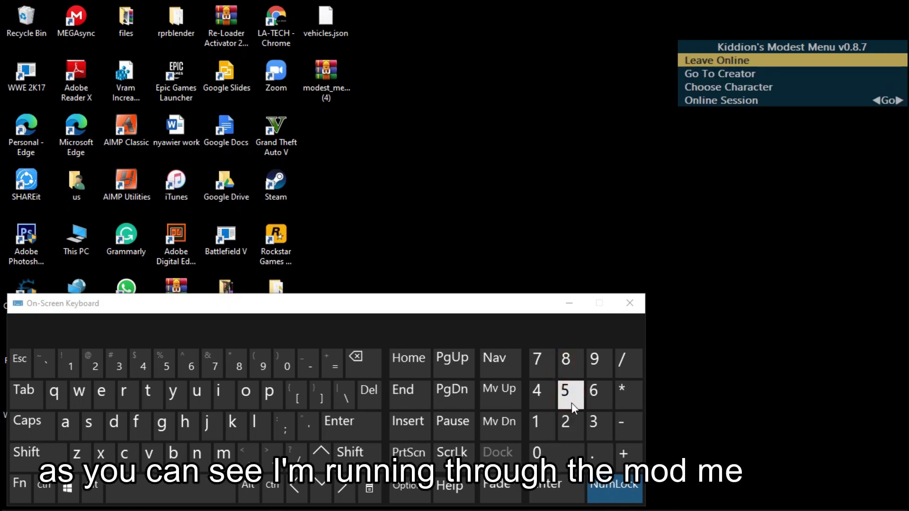
{"action": "left_click", "coordinate": [565, 456]}
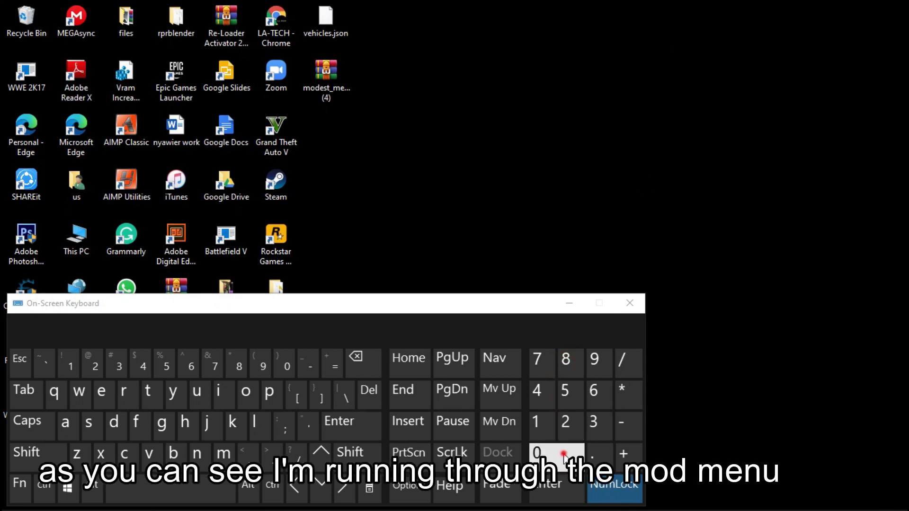
Step down the main list to Menu Settings and open it, showing X 1015, Y 60.
{"action": "left_click", "coordinate": [570, 426]}
{"action": "left_click", "coordinate": [570, 426]}
{"action": "left_click", "coordinate": [570, 426]}
{"action": "left_click", "coordinate": [570, 427]}
{"action": "left_click", "coordinate": [571, 427]}
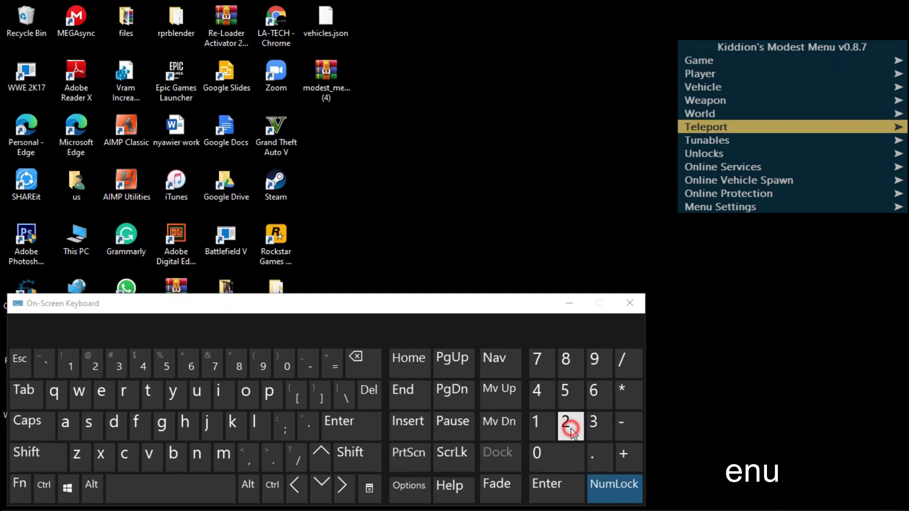
{"action": "left_click", "coordinate": [575, 371]}
{"action": "left_click", "coordinate": [575, 371]}
{"action": "left_click", "coordinate": [575, 372]}
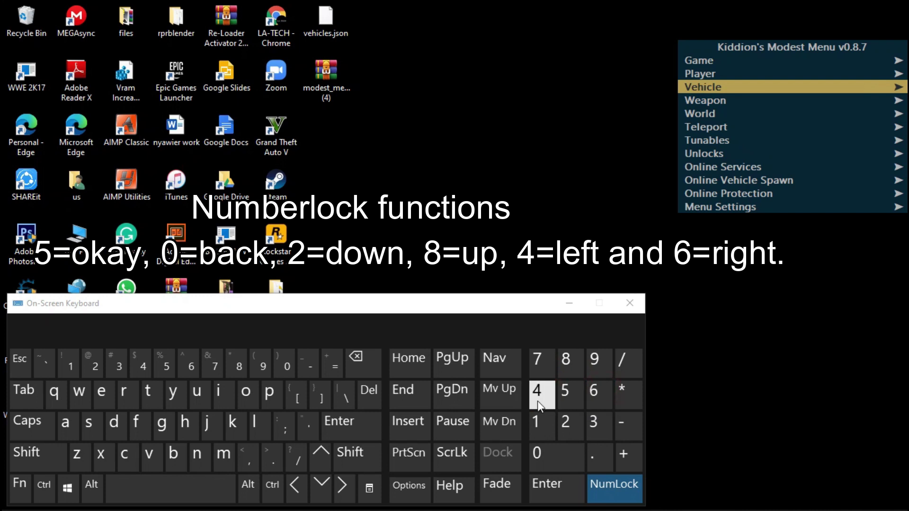
{"action": "left_click", "coordinate": [581, 416]}
{"action": "left_click", "coordinate": [581, 417]}
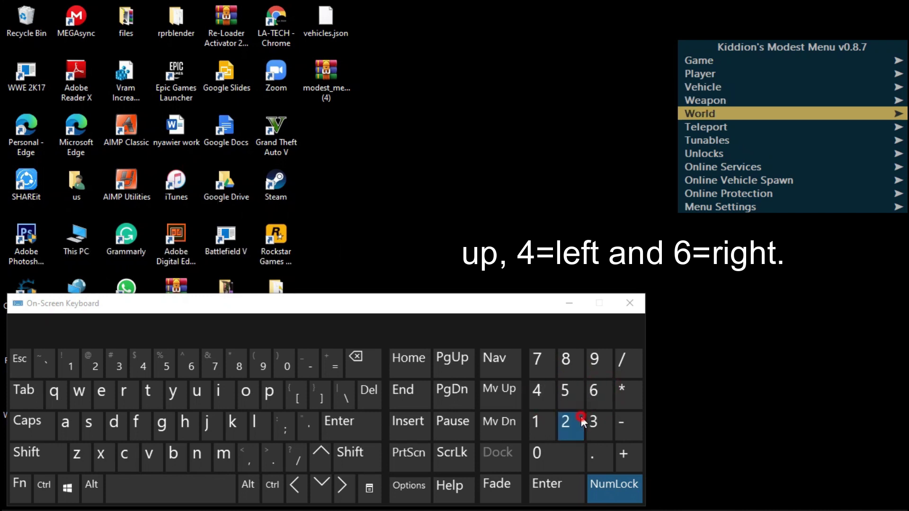
{"action": "left_click", "coordinate": [581, 416]}
{"action": "left_click", "coordinate": [581, 416]}
{"action": "left_click", "coordinate": [582, 418]}
{"action": "left_click", "coordinate": [581, 417]}
{"action": "left_click", "coordinate": [581, 418]}
{"action": "left_click", "coordinate": [581, 417]}
{"action": "left_click", "coordinate": [581, 418]}
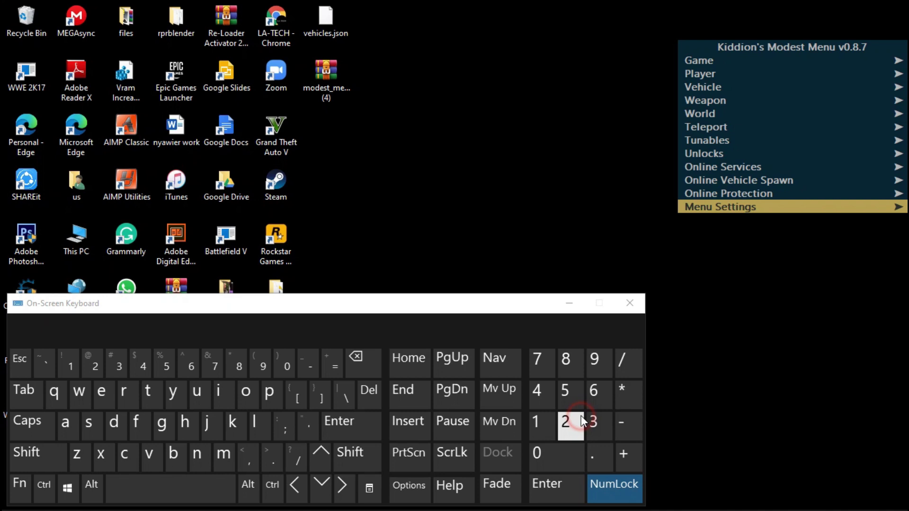
{"action": "left_click", "coordinate": [578, 396]}
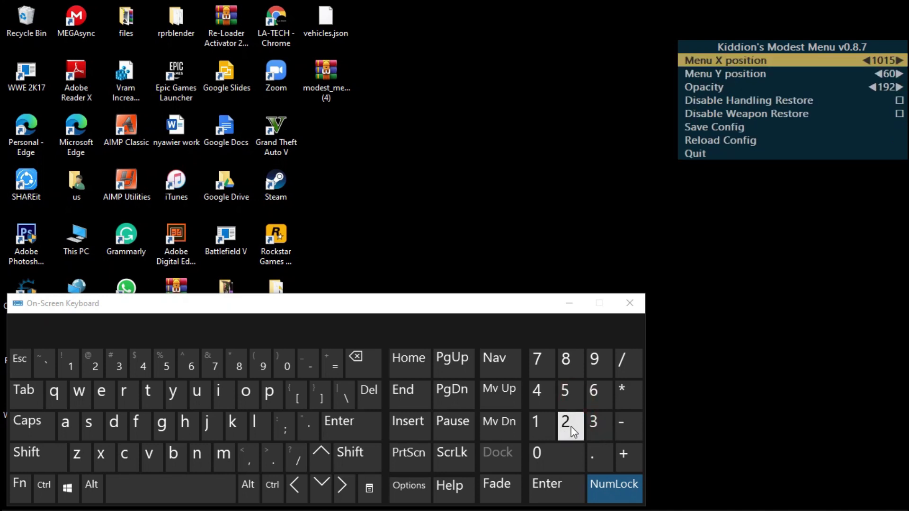
Adjust Menu X position from 1015 to 1005 with numpad 6 and 4.
{"action": "left_click", "coordinate": [591, 397]}
{"action": "left_click", "coordinate": [528, 396]}
{"action": "left_click", "coordinate": [528, 396]}
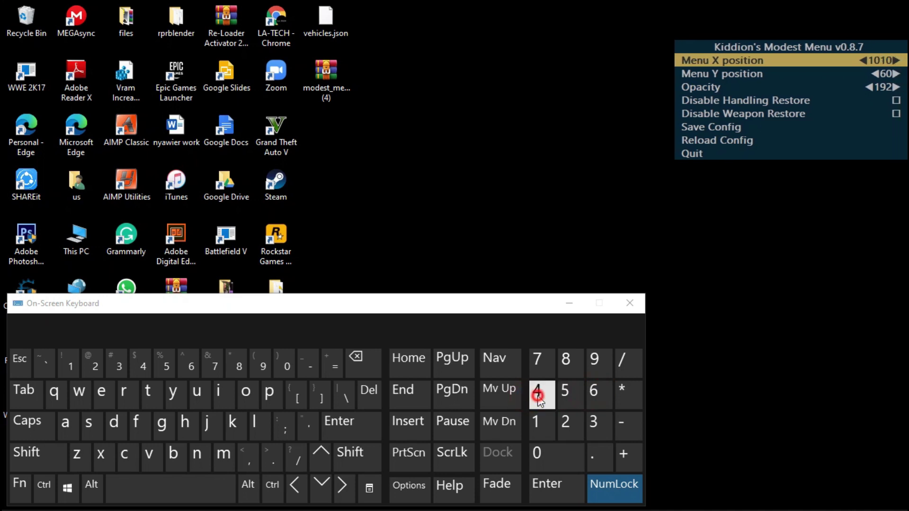
Set Menu Y position to 50 and bring the Grand Theft Auto V window forward.
{"action": "left_click", "coordinate": [567, 422]}
{"action": "left_click", "coordinate": [595, 393]}
{"action": "left_click", "coordinate": [595, 393]}
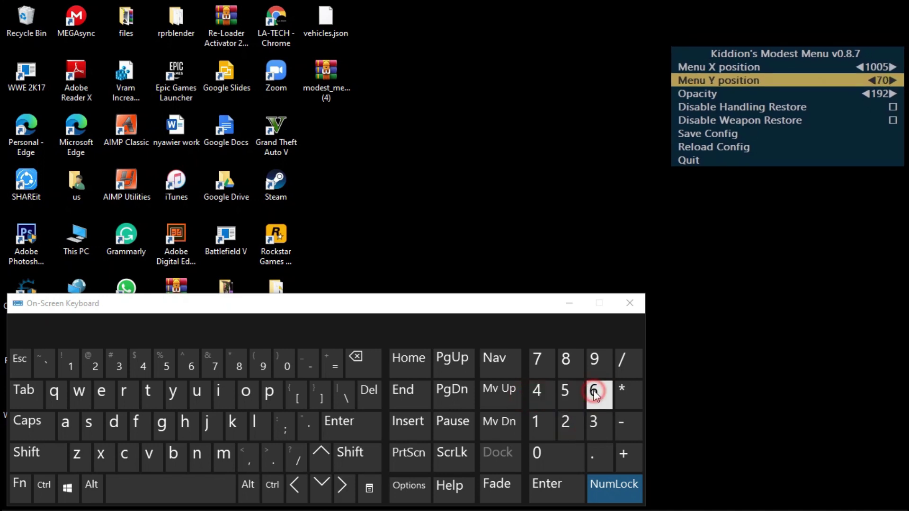
{"action": "left_click", "coordinate": [550, 405]}
{"action": "left_click", "coordinate": [544, 405]}
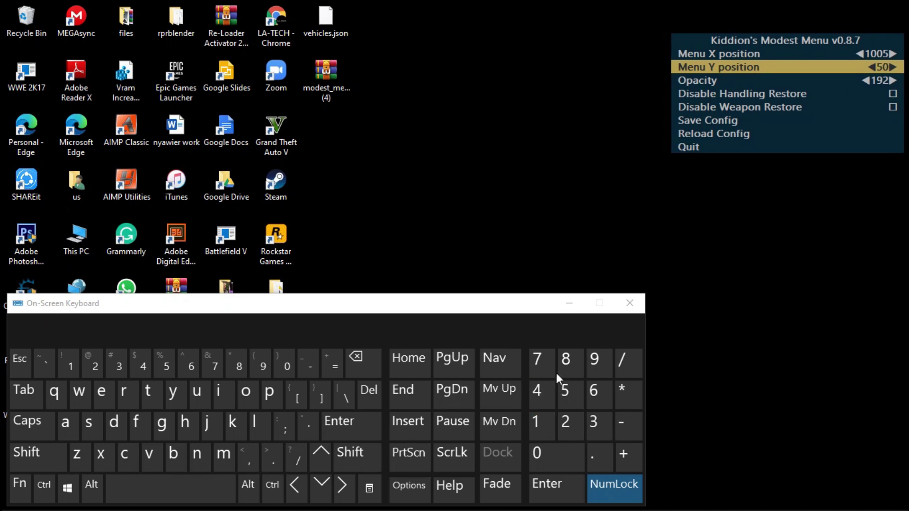
{"action": "left_click", "coordinate": [731, 503]}
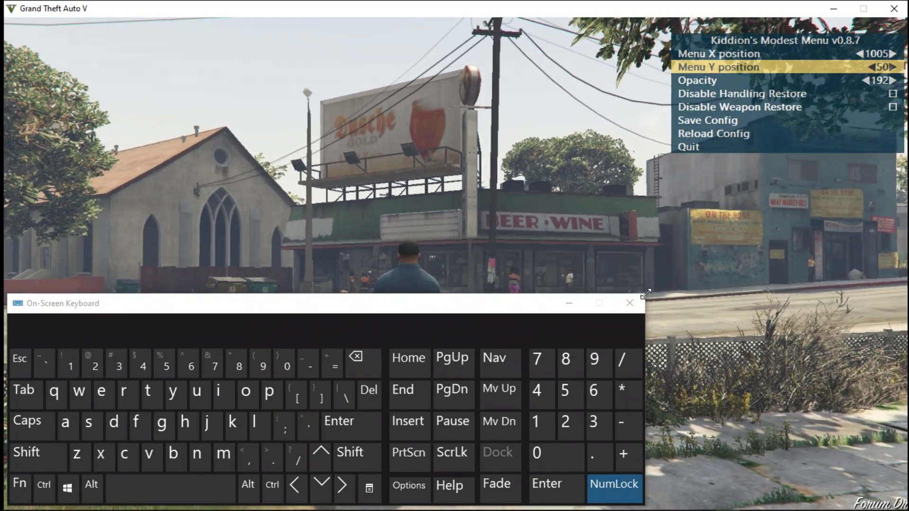
Shrink the On-Screen Keyboard to a compact size and back out of Menu Settings with numpad 0.
{"action": "left_click_drag", "start_coordinate": [646, 294], "coordinate": [236, 345]}
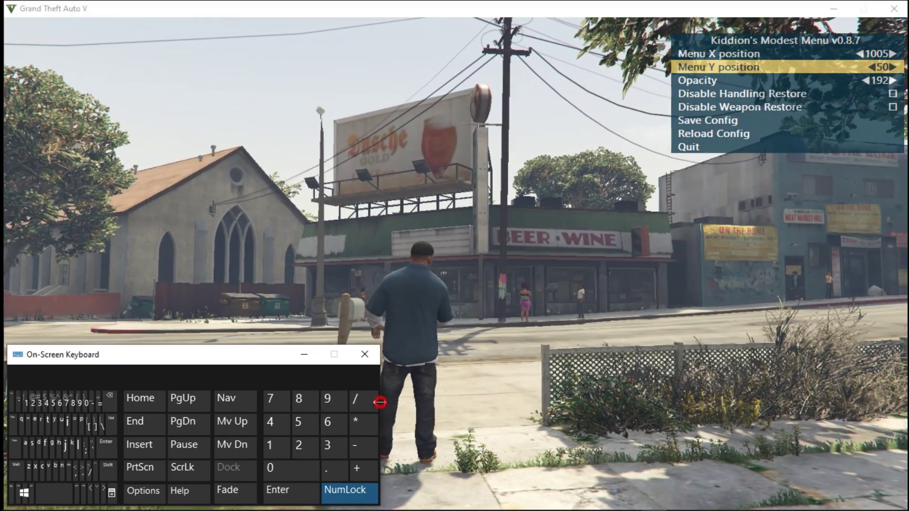
{"action": "left_click", "coordinate": [305, 401]}
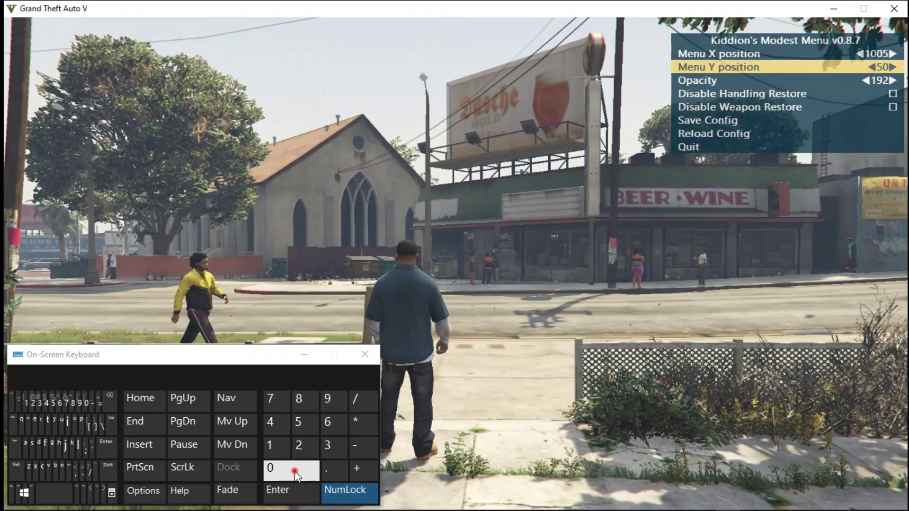
{"action": "left_click", "coordinate": [293, 470]}
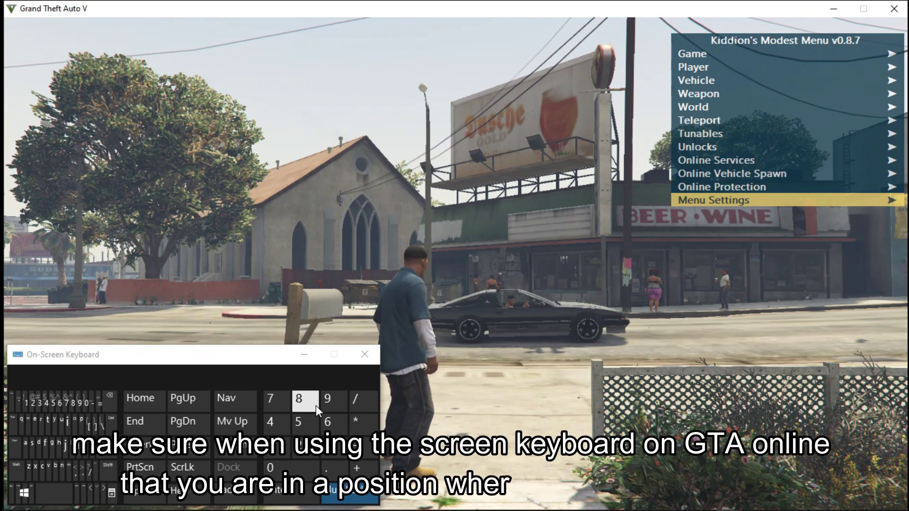
Wrap to Game, then step down through Player, Vehicle, Weapon, World, Tunables and Unlocks to Online Services.
{"action": "left_click", "coordinate": [296, 450]}
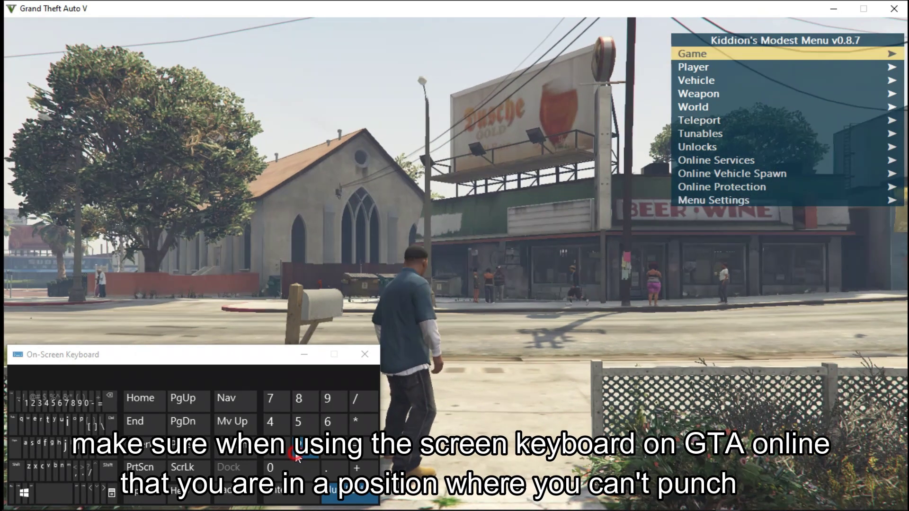
{"action": "left_click", "coordinate": [300, 399]}
{"action": "left_click", "coordinate": [299, 448]}
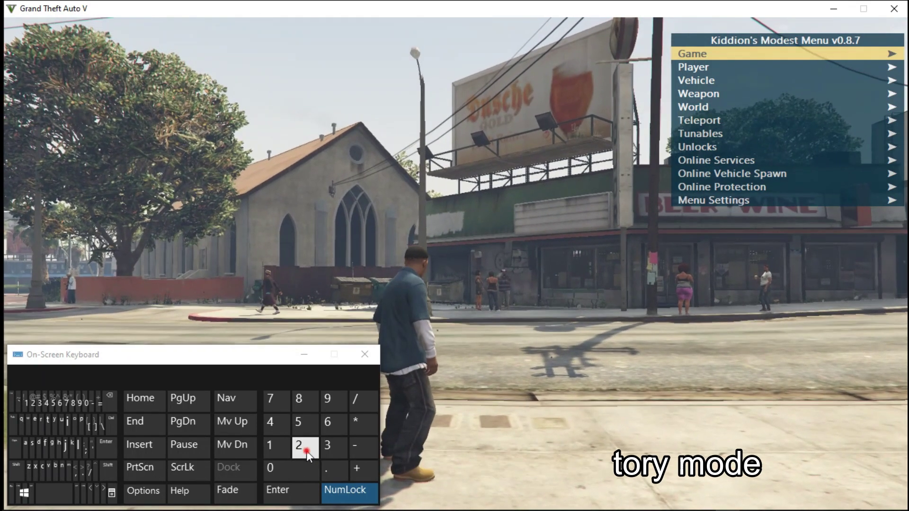
{"action": "left_click", "coordinate": [306, 451]}
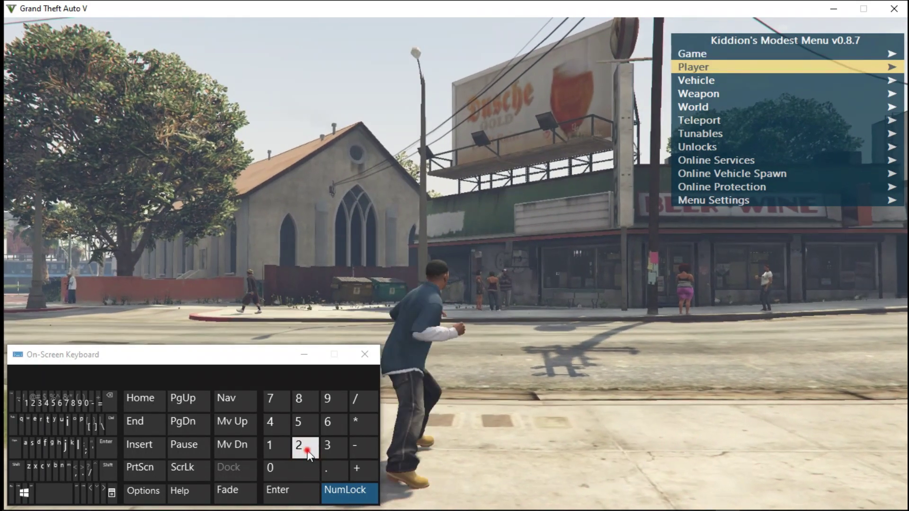
{"action": "left_click", "coordinate": [308, 452]}
{"action": "left_click", "coordinate": [308, 451]}
{"action": "left_click", "coordinate": [307, 452]}
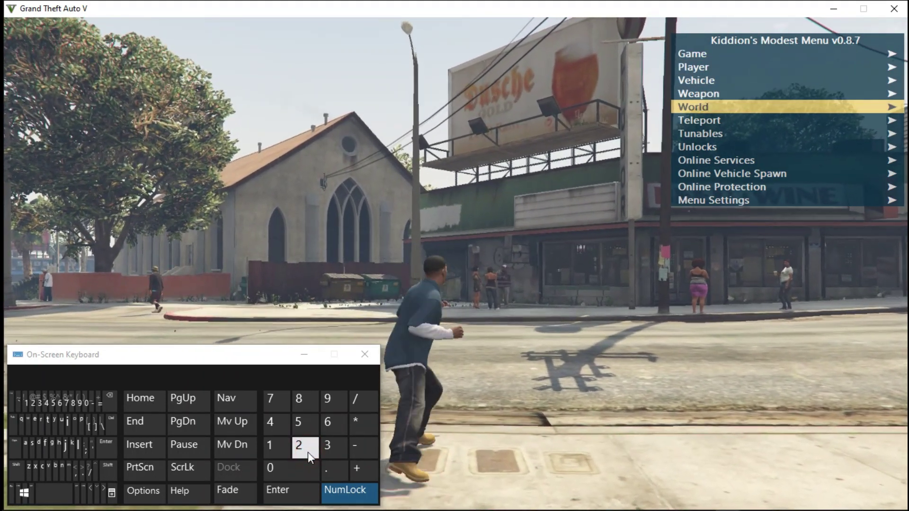
{"action": "left_click", "coordinate": [309, 452]}
{"action": "left_click", "coordinate": [309, 452]}
{"action": "left_click", "coordinate": [308, 452]}
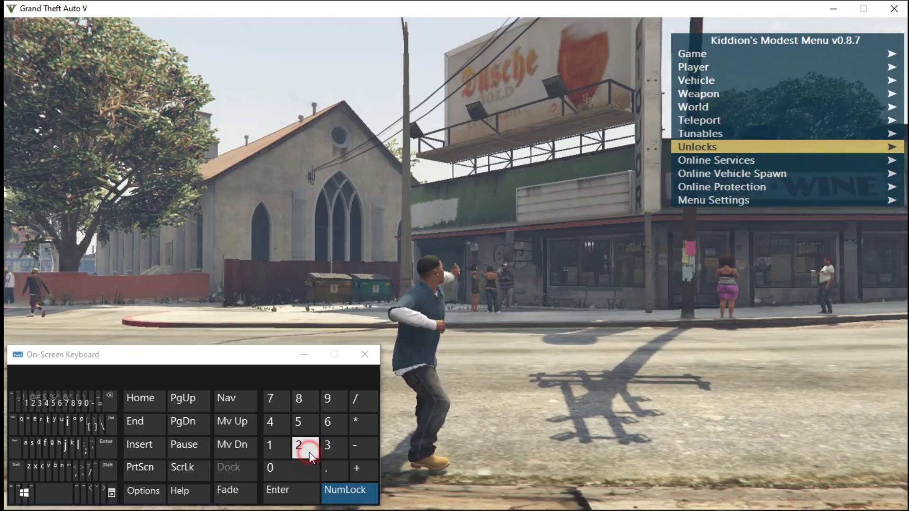
{"action": "left_click", "coordinate": [308, 453]}
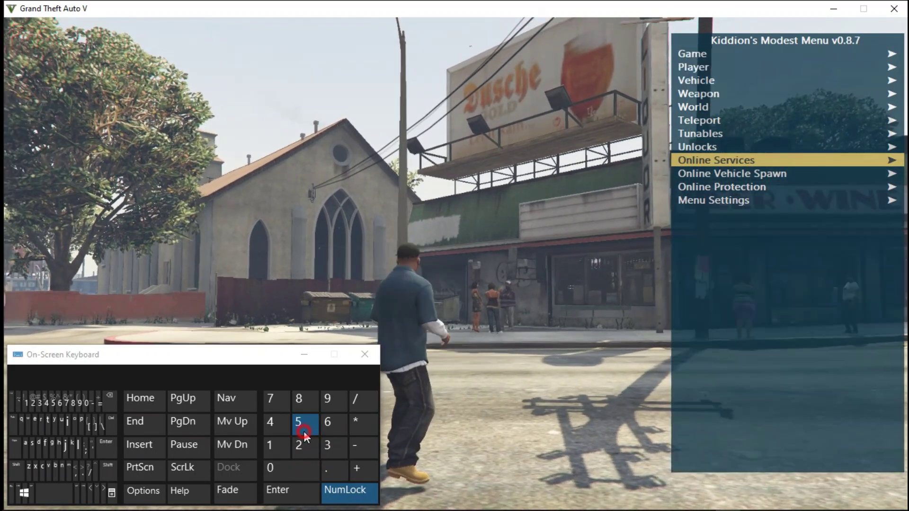
Peek into Online Services, back out, and open the Online Vehicle Spawn submenu.
{"action": "left_click", "coordinate": [304, 432]}
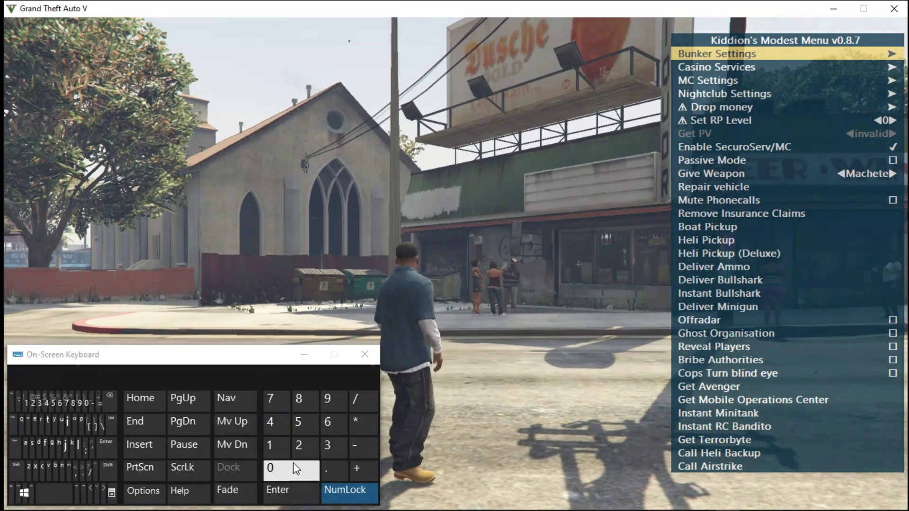
{"action": "left_click", "coordinate": [293, 464]}
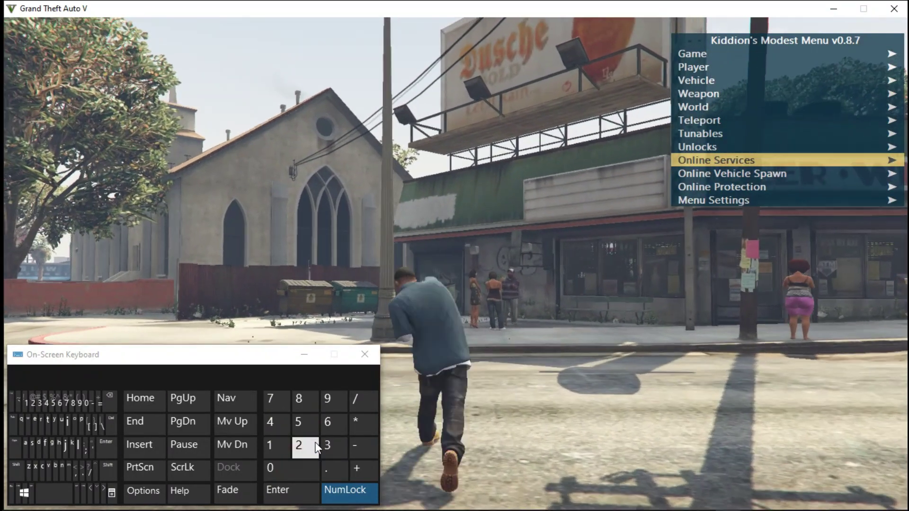
{"action": "left_click", "coordinate": [316, 444]}
{"action": "left_click", "coordinate": [311, 428]}
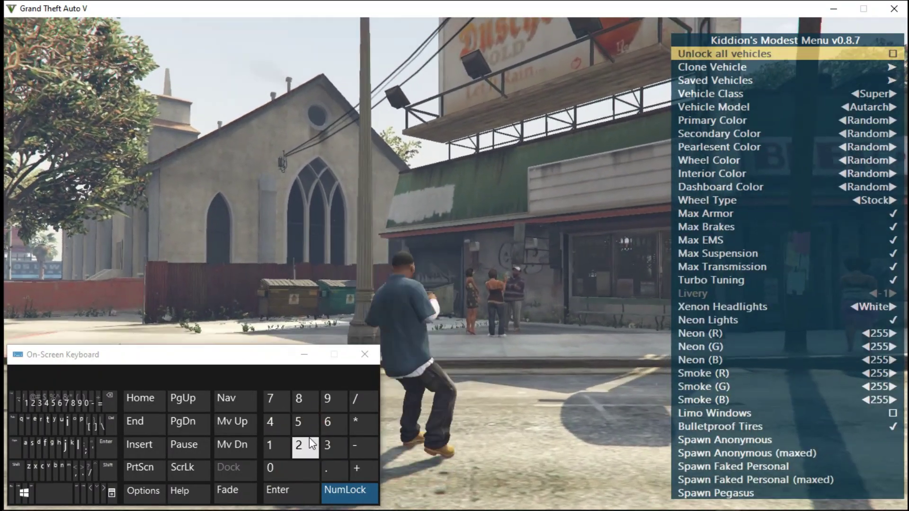
Browse the spawn options down past Dashboard Color, wrapping, then up to Spawn Faked Personal (maxed).
{"action": "left_click", "coordinate": [310, 444]}
{"action": "left_click", "coordinate": [310, 444]}
{"action": "left_click", "coordinate": [310, 443]}
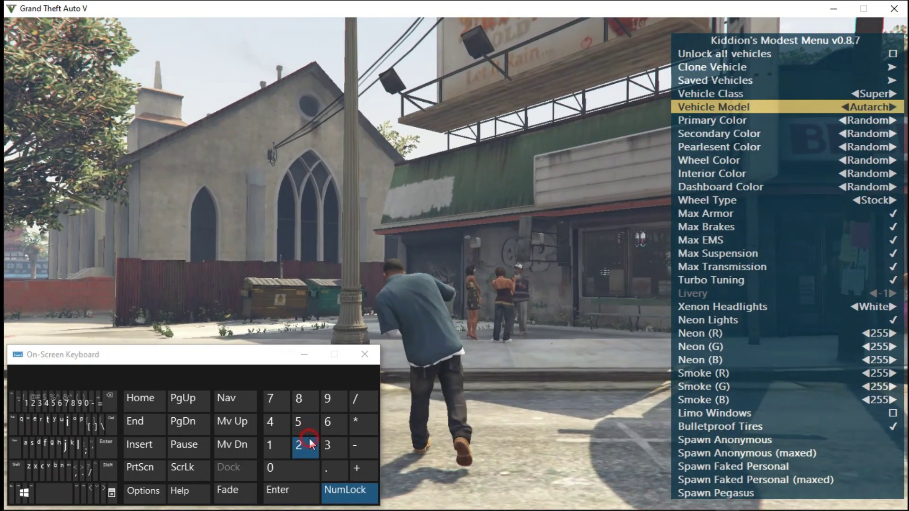
{"action": "left_click", "coordinate": [310, 443]}
{"action": "left_click_drag", "start_coordinate": [309, 443], "coordinate": [309, 444]}
{"action": "left_click_drag", "start_coordinate": [305, 396], "coordinate": [305, 401]}
{"action": "left_click", "coordinate": [308, 423]}
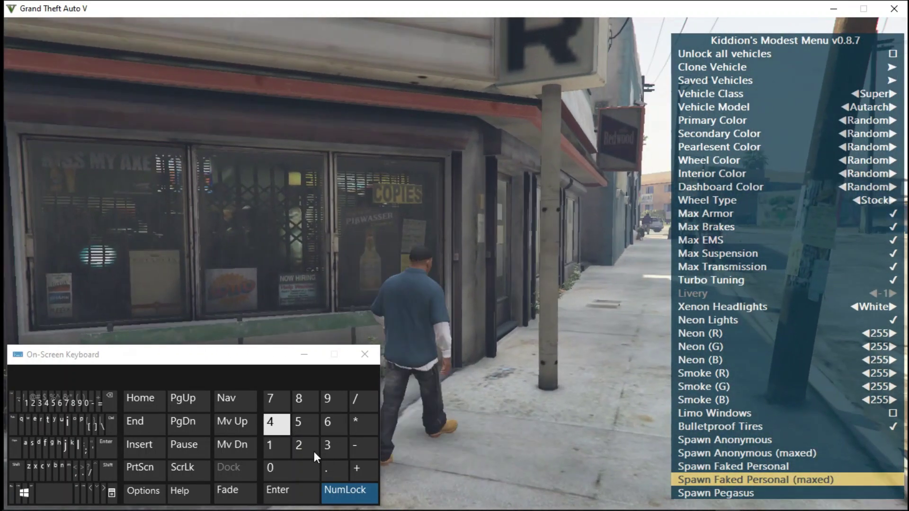
{"action": "left_click", "coordinate": [310, 450]}
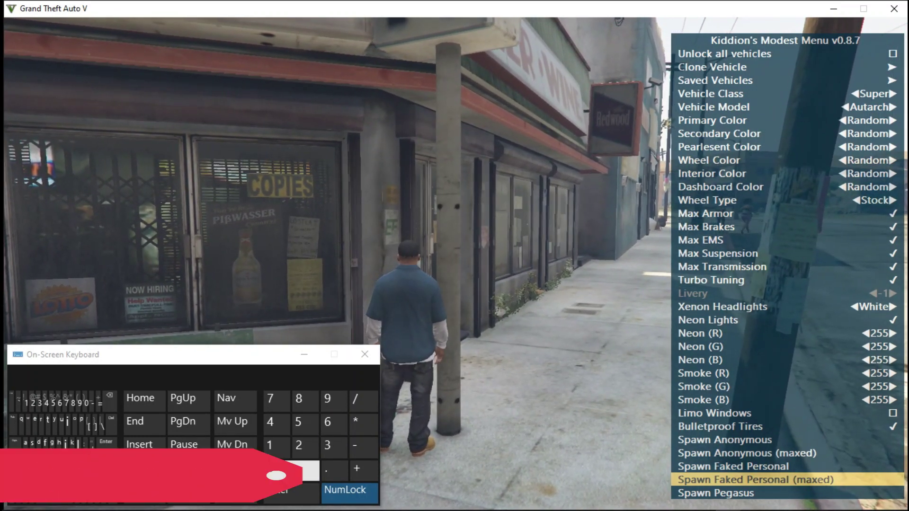
Use On-Screen Keyboard numpad 0 to back out to the mod menu's main list, Game through Menu Settings.
{"action": "left_click", "coordinate": [314, 503]}
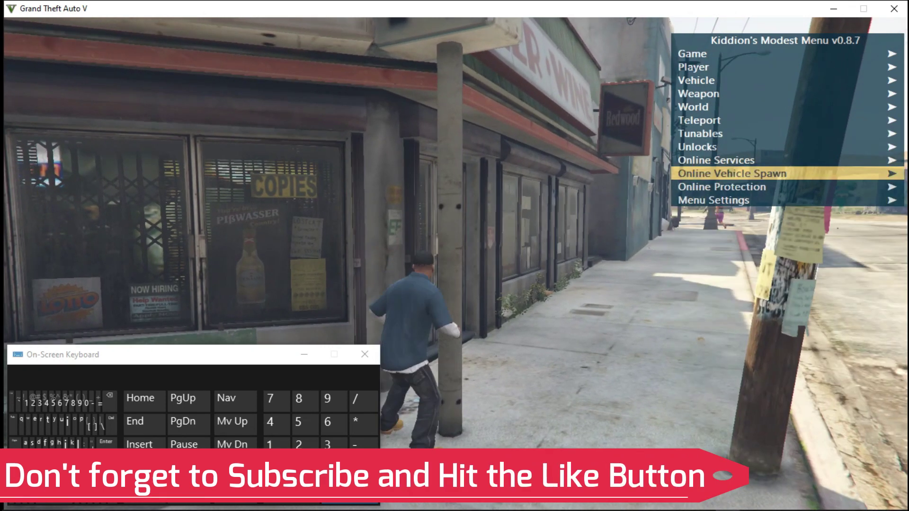